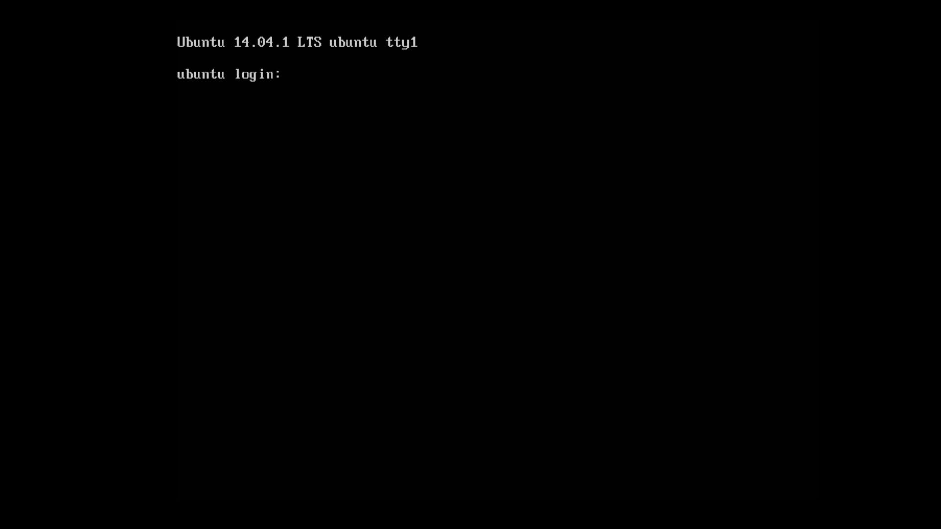
pyautogui.write('carl')
# Step: Log in to the tty1 console as carl with the username and password
pyautogui.press('Return')
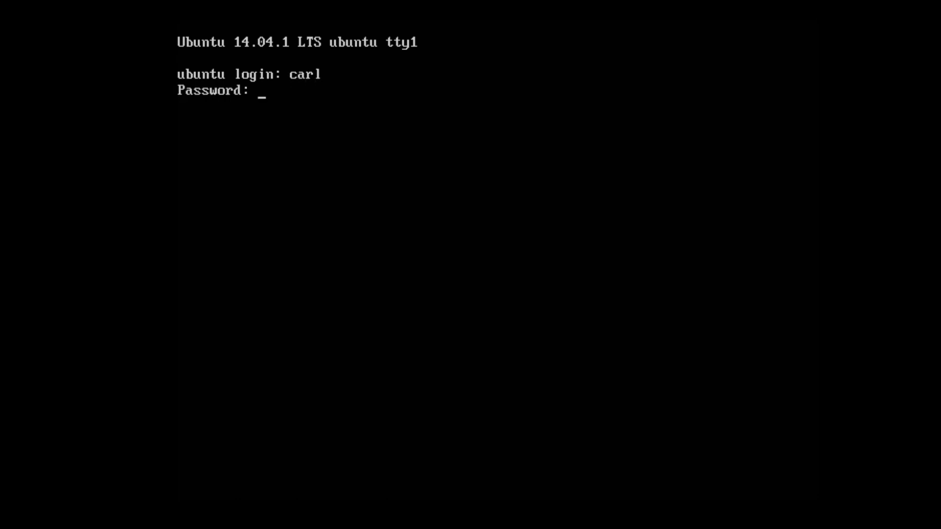
pyautogui.press('Return')
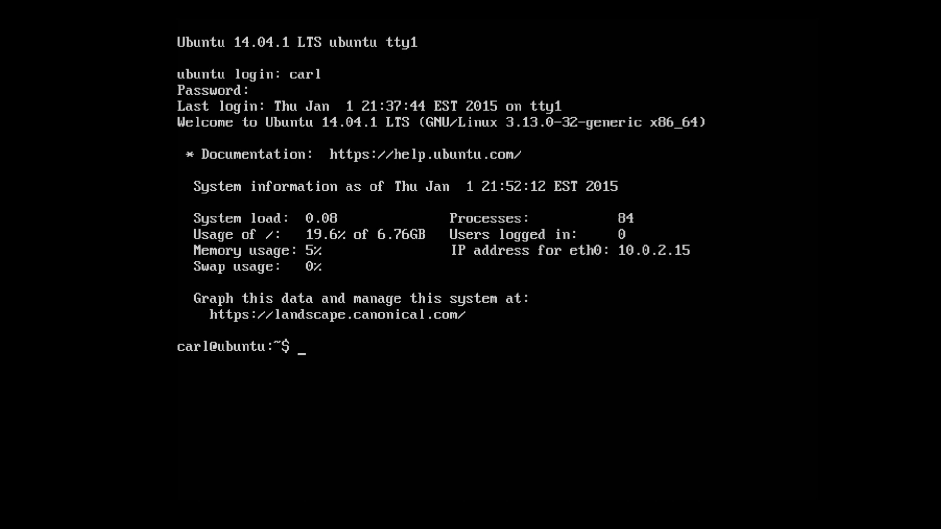
pyautogui.write('sudo wget')
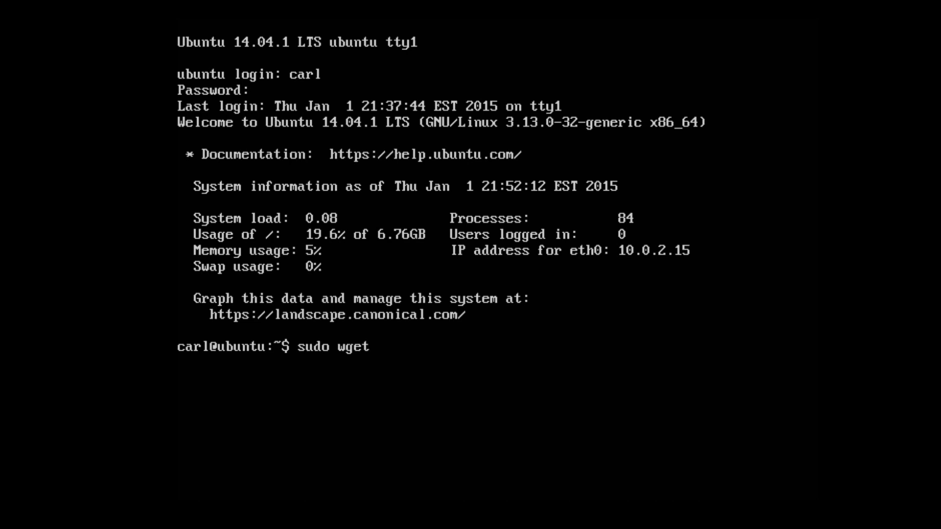
pyautogui.write(' http:/')
pyautogui.write('/')
pyautogui.write('dl.4players.')
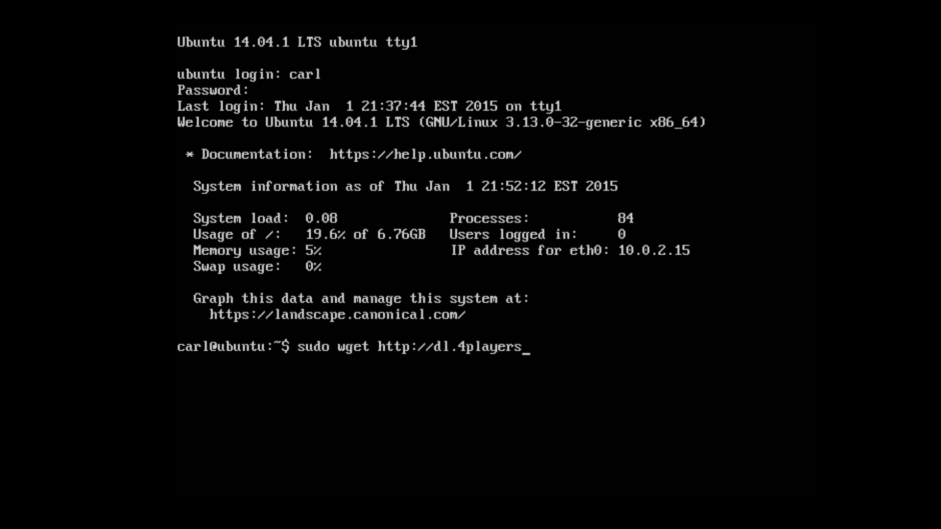
pyautogui.write('de')
pyautogui.write('/')
pyautogui.write('ts')
pyautogui.write('/releases/')
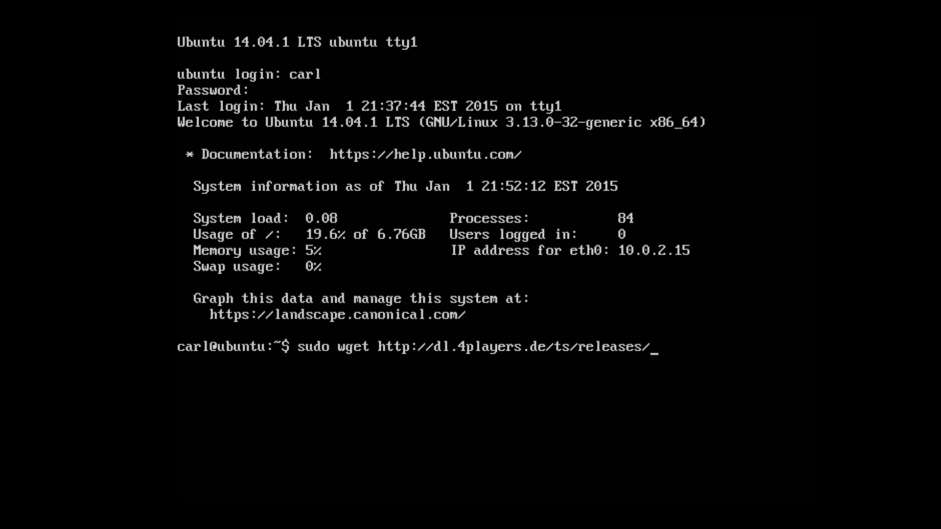
pyautogui.write('3.0.')
pyautogui.write('11.2/')
pyautogui.write('tea')
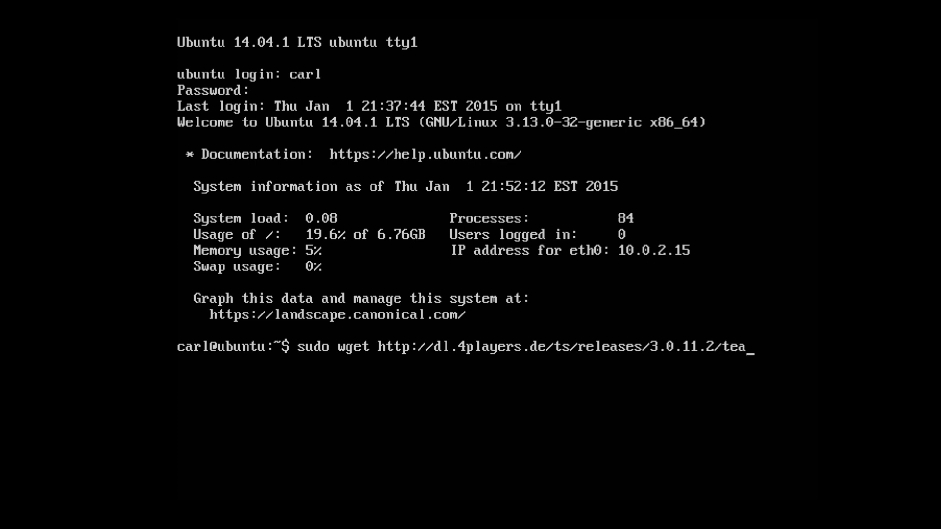
pyautogui.write('mspeak3-')
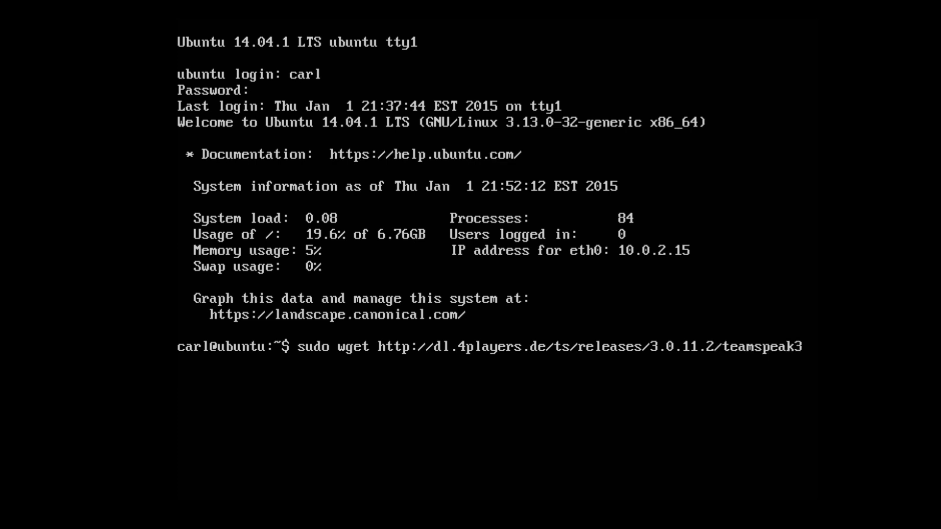
pyautogui.write('server')
pyautogui.write('_linux')
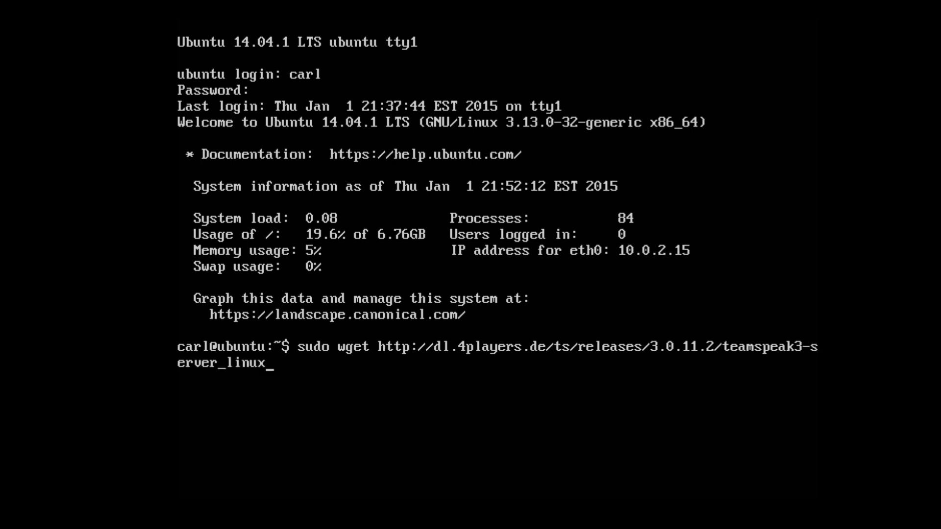
pyautogui.write('-')
pyautogui.write('x8')
pyautogui.write('6-3')
pyautogui.write('.0.11')
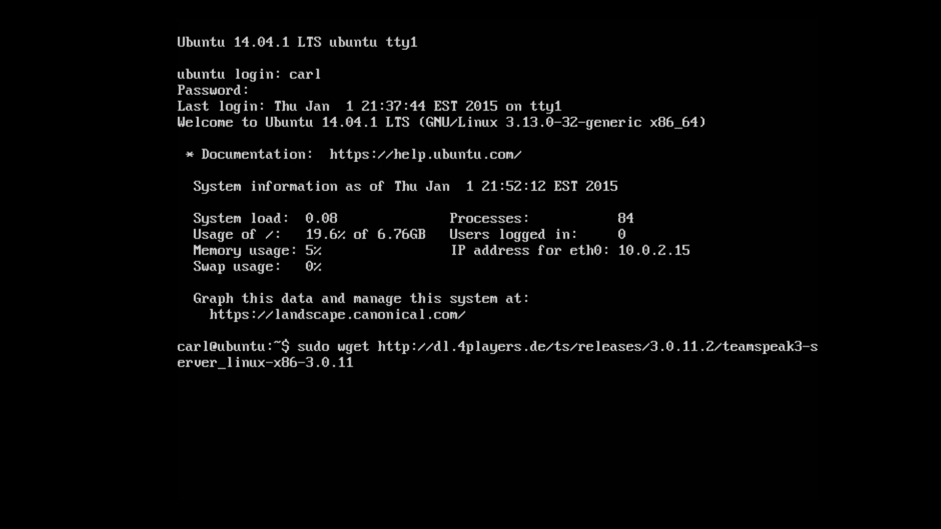
pyautogui.write('.2.')
pyautogui.write('tar.g')
pyautogui.write('z')
# Step: Download teamspeak3-server_linux-x86-3.0.11.2.tar.gz from dl.4players.de using sudo wget
pyautogui.press('Return')
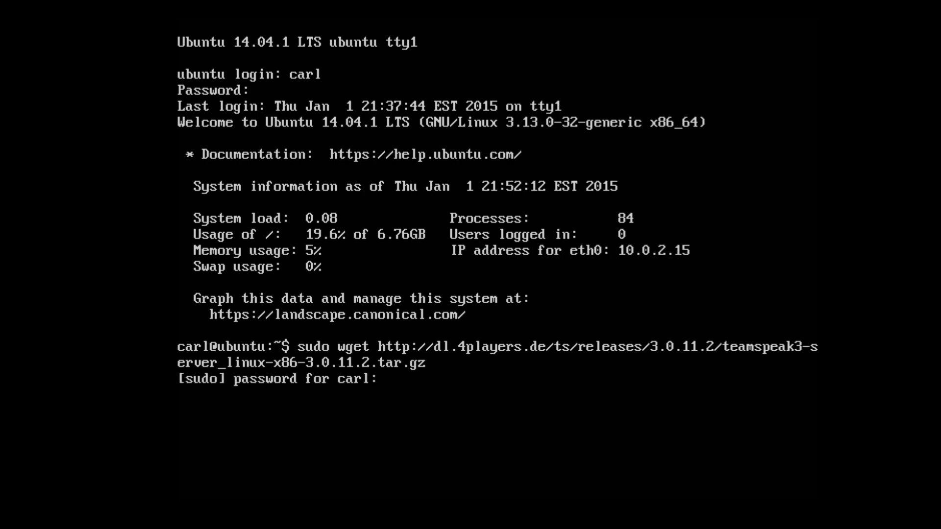
# Step: Enter the sudo password so wget finishes saving the TeamSpeak tarball
pyautogui.press('Return')
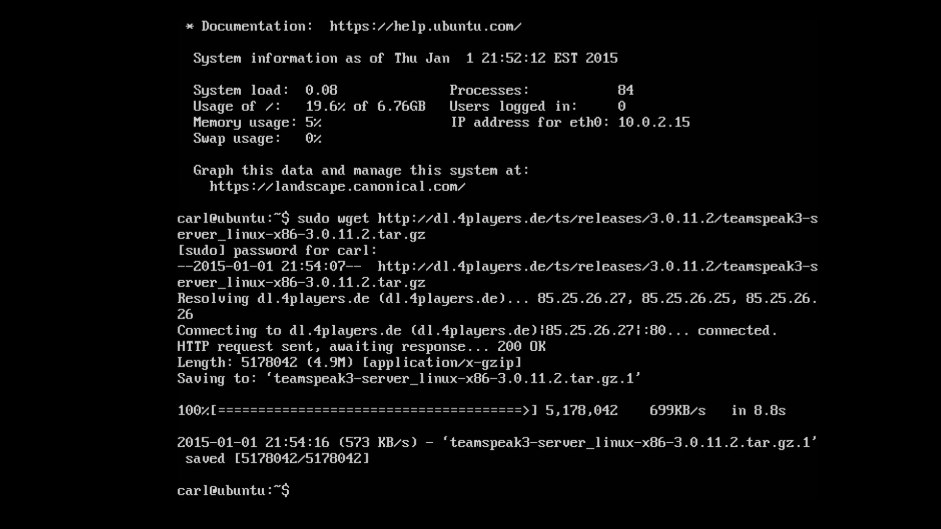
pyautogui.write('sudo tar ')
pyautogui.write('x')
pyautogui.write('zf t')
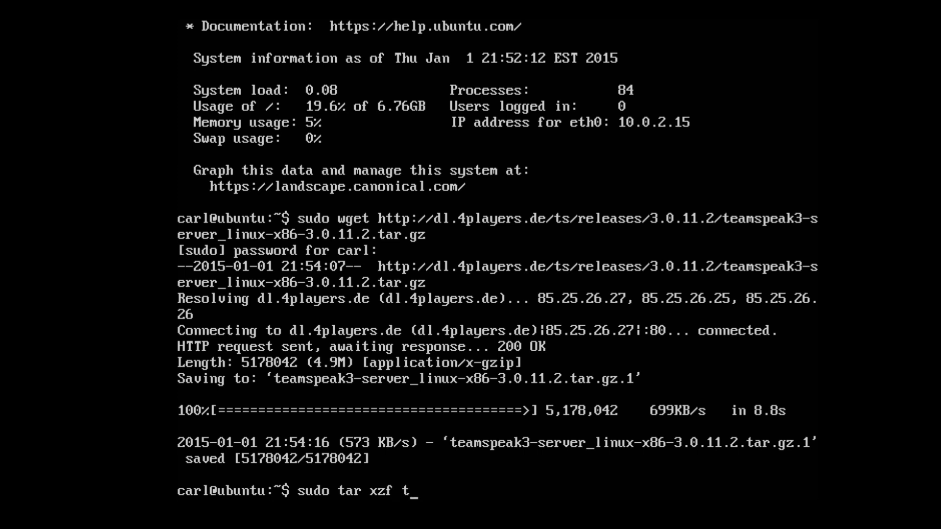
pyautogui.write('eamspeak3')
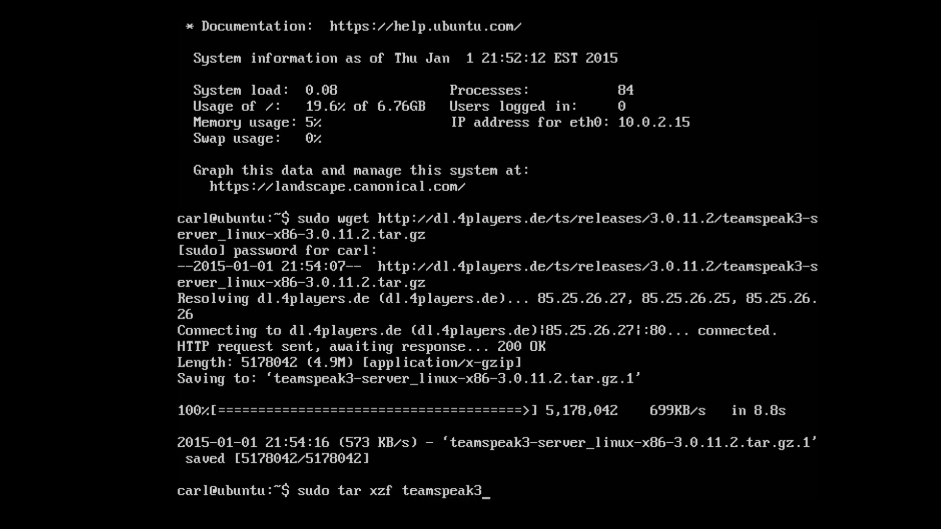
pyautogui.write('-server')
pyautogui.write('_linu')
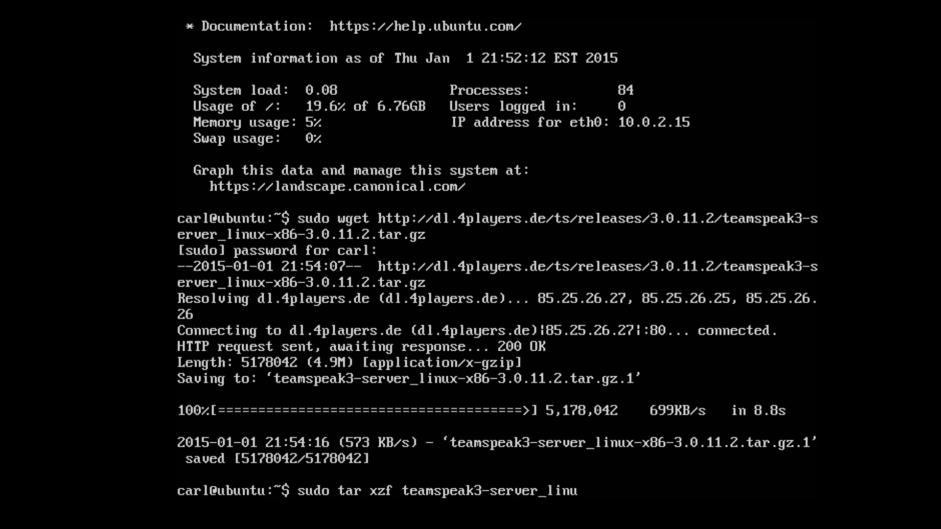
pyautogui.write('x-x8')
pyautogui.write('6')
pyautogui.write('-')
pyautogui.write('3.0.')
pyautogui.write('11.2')
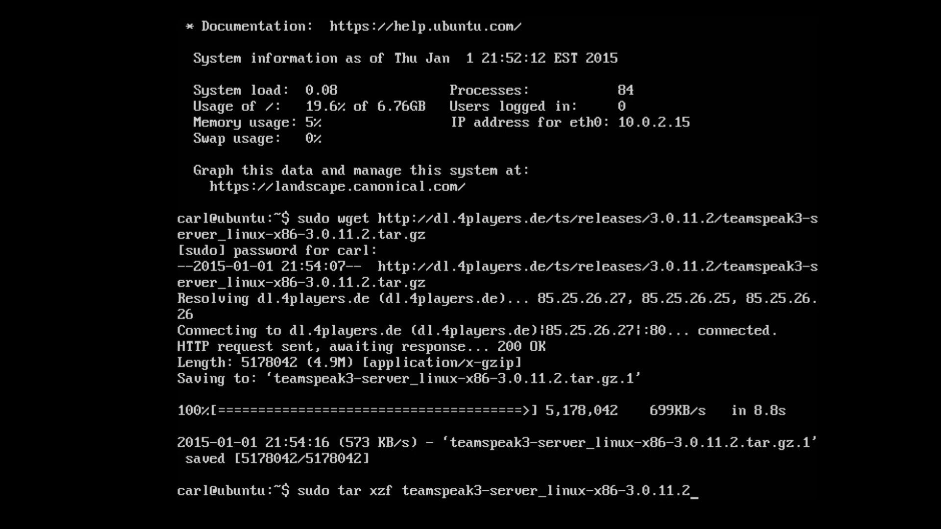
pyautogui.write('.tar.g')
pyautogui.write('z')
# Step: Extract teamspeak3-server_linux-x86-3.0.11.2.tar.gz with 'sudo tar xzf'
pyautogui.press('Return')
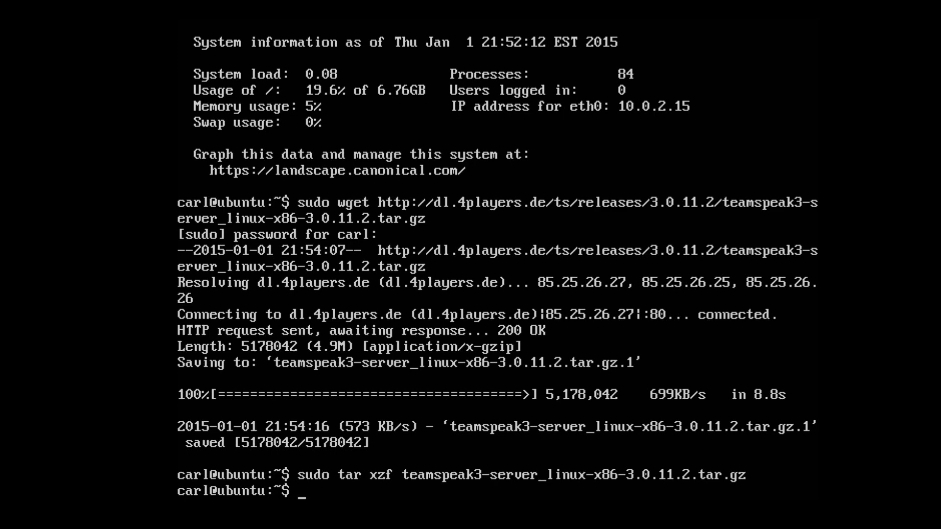
pyautogui.write('ls')
# Step: List the home folder, then change into teamspeak3-server_linux-x86
pyautogui.press('Return')
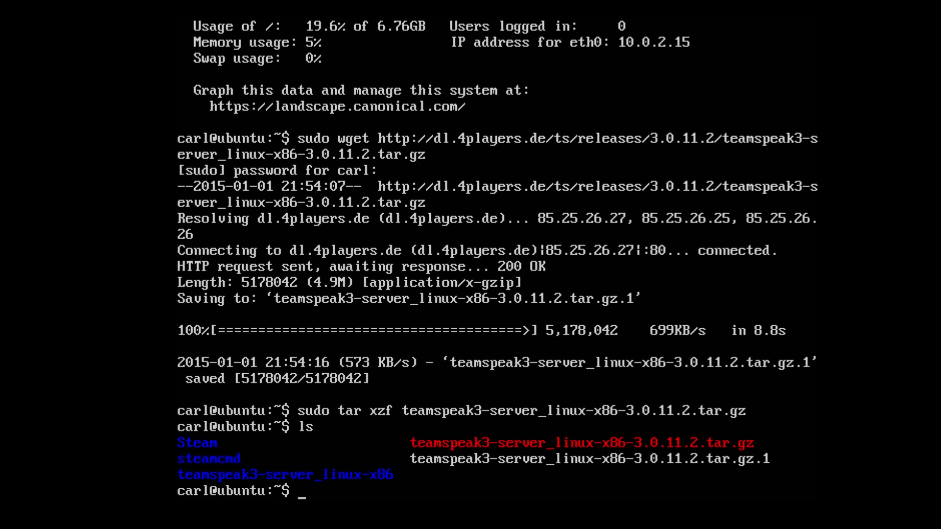
pyautogui.write('cd')
pyautogui.write(' teams')
pyautogui.write('peak3-')
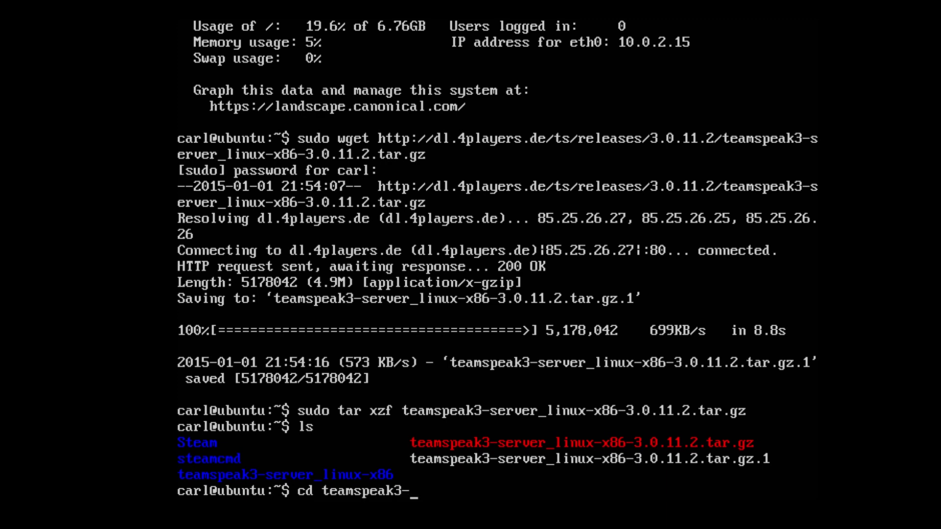
pyautogui.write('server')
pyautogui.write('_linux-')
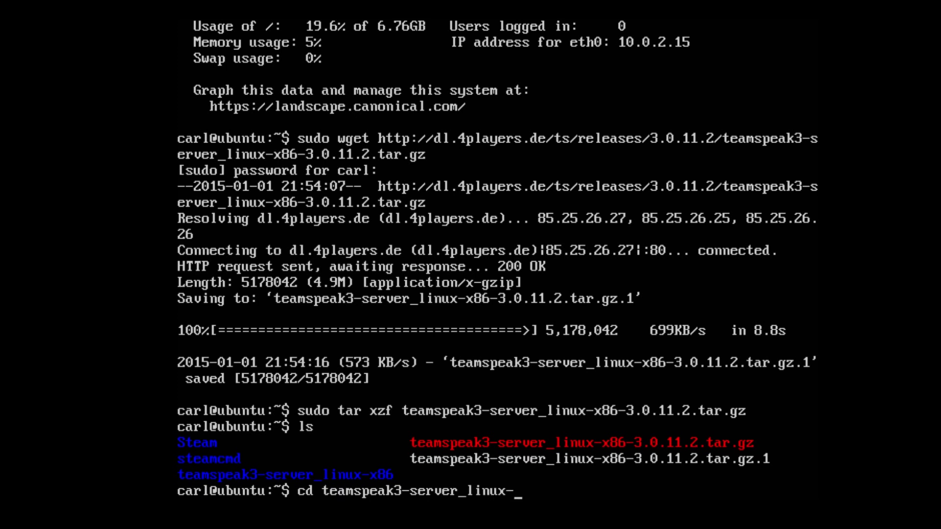
pyautogui.write('x')
pyautogui.write('86')
pyautogui.press('Return')
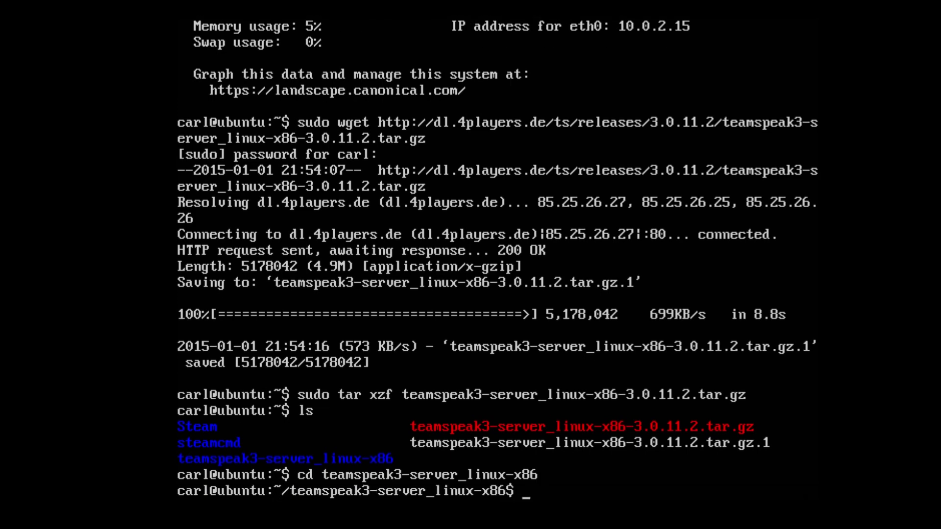
pyautogui.write('ls')
# Step: List the server folder contents, showing ts3server_minimal_runscript.sh
pyautogui.press('Return')
pyautogui.press('Return')
pyautogui.press('Return')
pyautogui.press('Return')
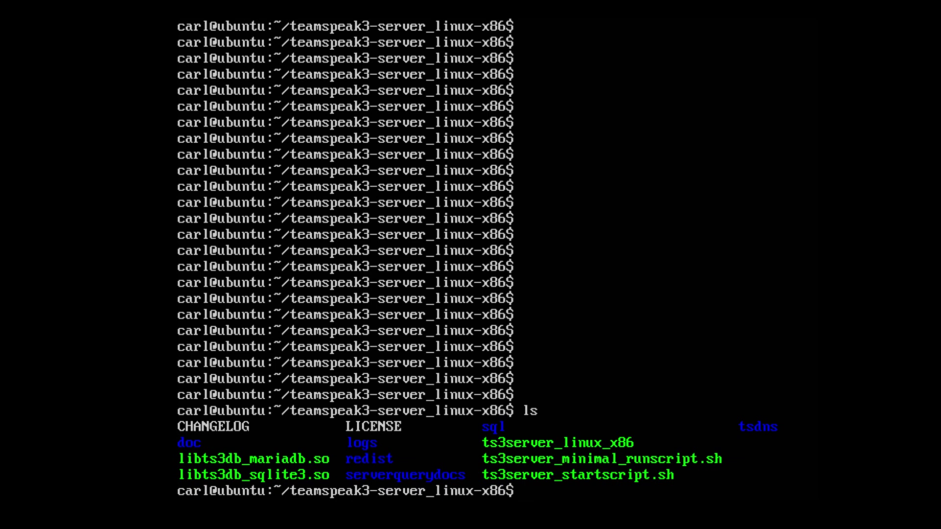
pyautogui.write('sudo ./')
pyautogui.write('ts')
pyautogui.write('3server')
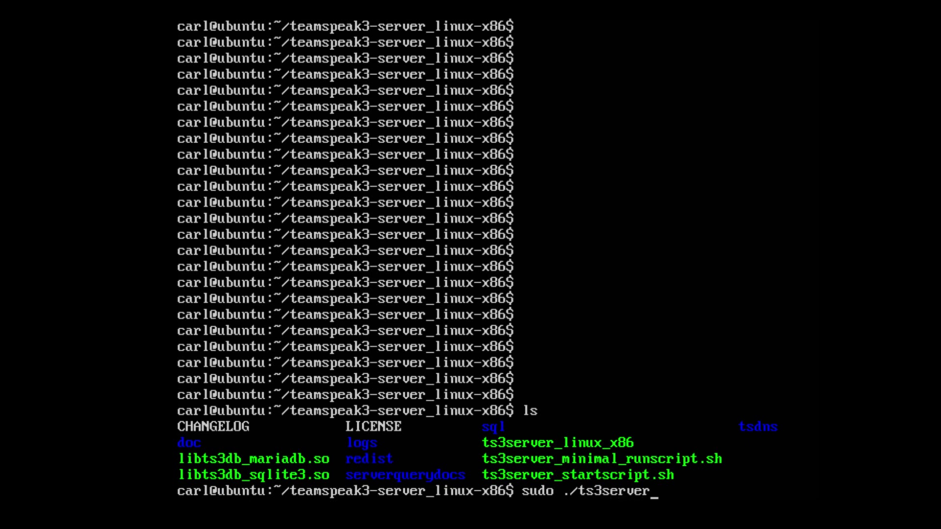
pyautogui.write('_mini')
pyautogui.write('mal')
pyautogui.write('_run')
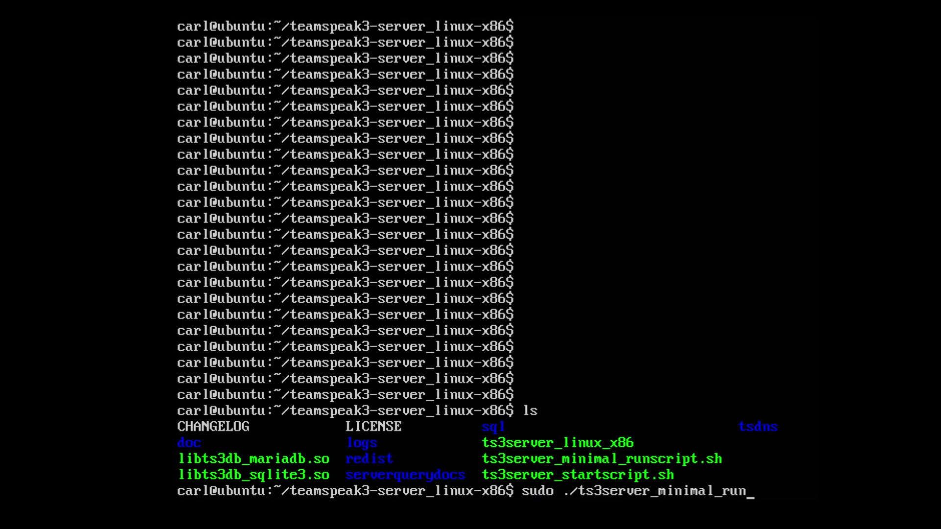
pyautogui.write('script')
pyautogui.write('.sh')
# Step: Launch 'sudo ./ts3server_minimal_runscript.sh' and wait for the startup log and admin token
pyautogui.press('Return')
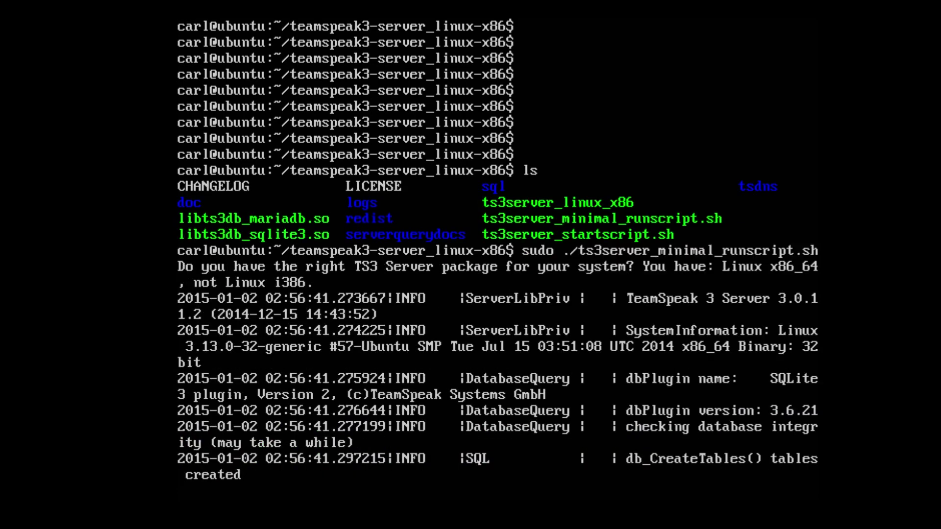